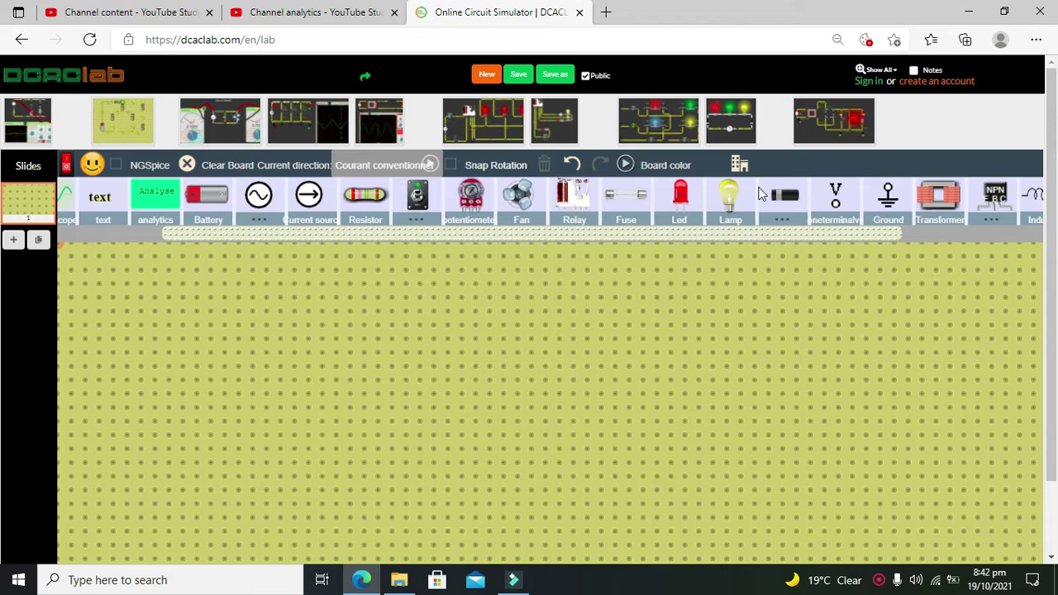
# Place a fuse on the upper part of the empty board
pyautogui.moveTo(631, 197); pyautogui.dragTo(290, 337)
pyautogui.moveTo(383, 429); pyautogui.dragTo(63, 417)
pyautogui.moveTo(289, 328); pyautogui.dragTo(302, 329)
pyautogui.click(359, 332)
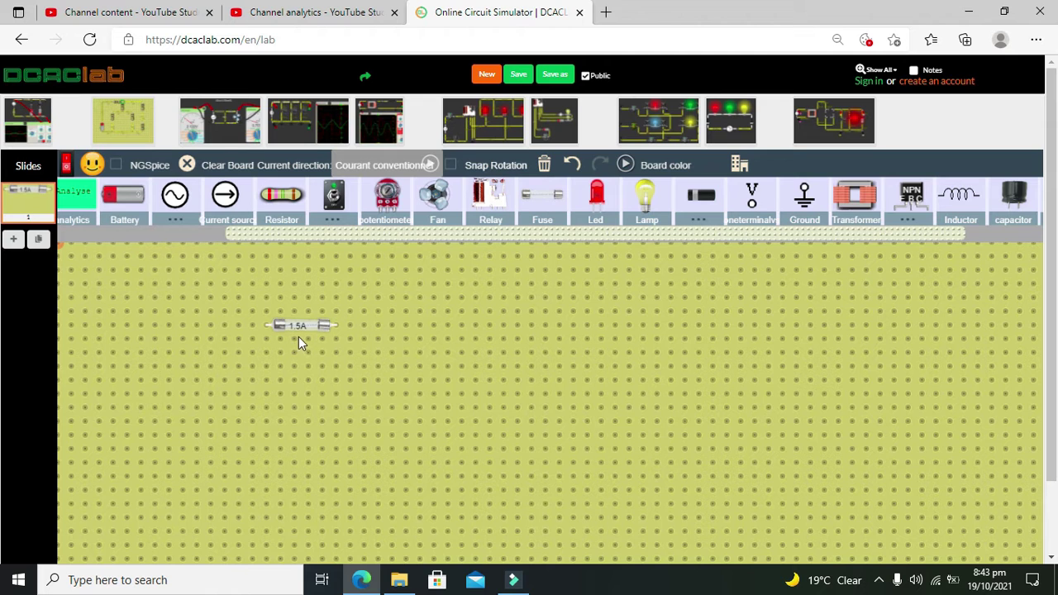
# Add a battery below the fuse, plus a lamp and a toggle switch beside it
pyautogui.moveTo(132, 198); pyautogui.dragTo(336, 438)
pyautogui.moveTo(355, 199); pyautogui.dragTo(497, 357)
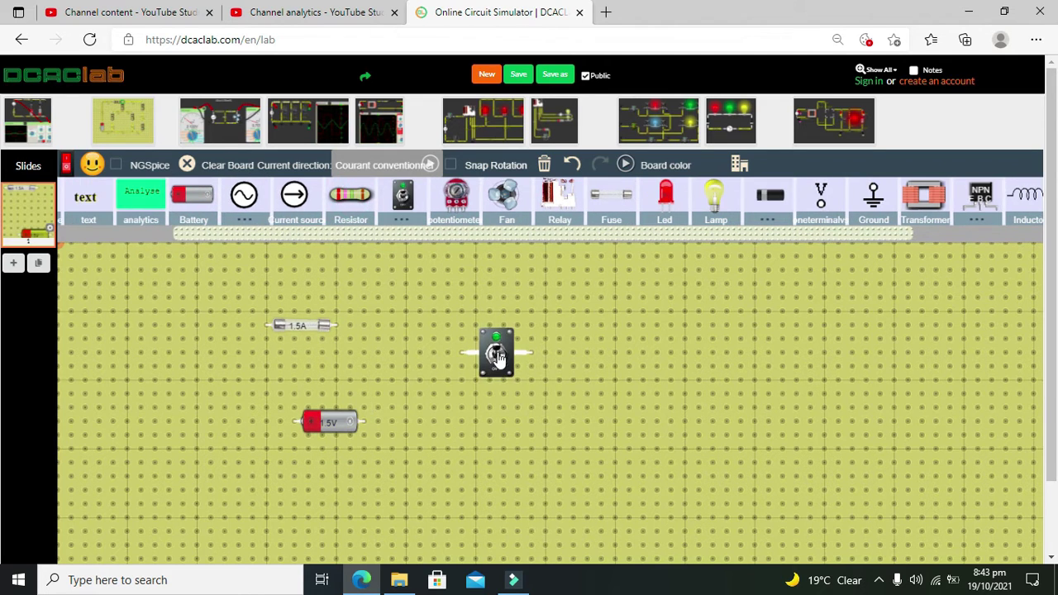
pyautogui.moveTo(716, 199); pyautogui.dragTo(426, 318)
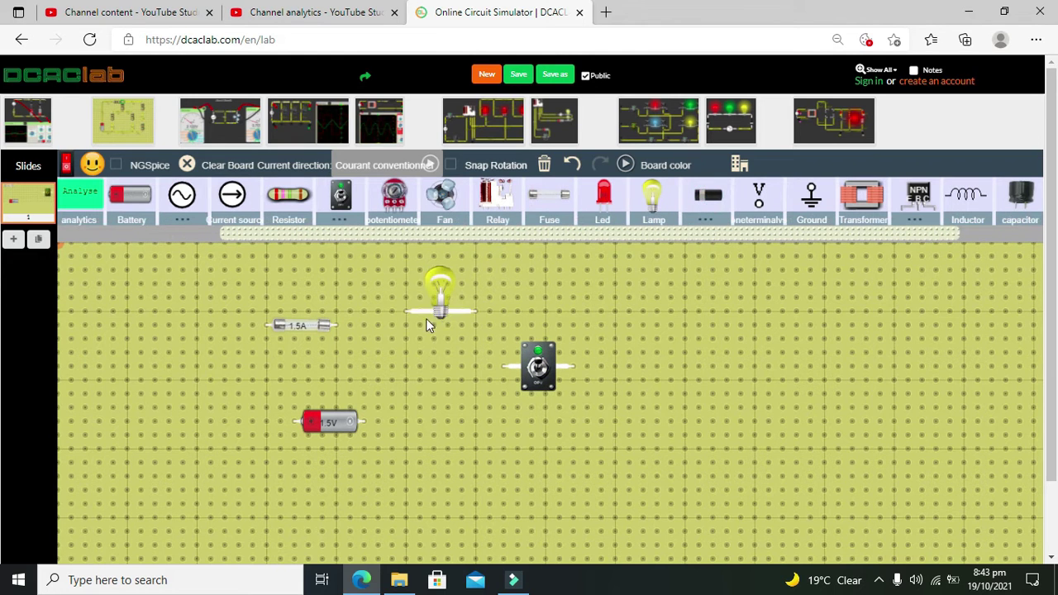
# Arrange the fuse, lamp and switch roughly in a row, with the battery below them
pyautogui.moveTo(248, 286); pyautogui.dragTo(587, 466)
pyautogui.moveTo(537, 378); pyautogui.dragTo(543, 401)
pyautogui.click(463, 347)
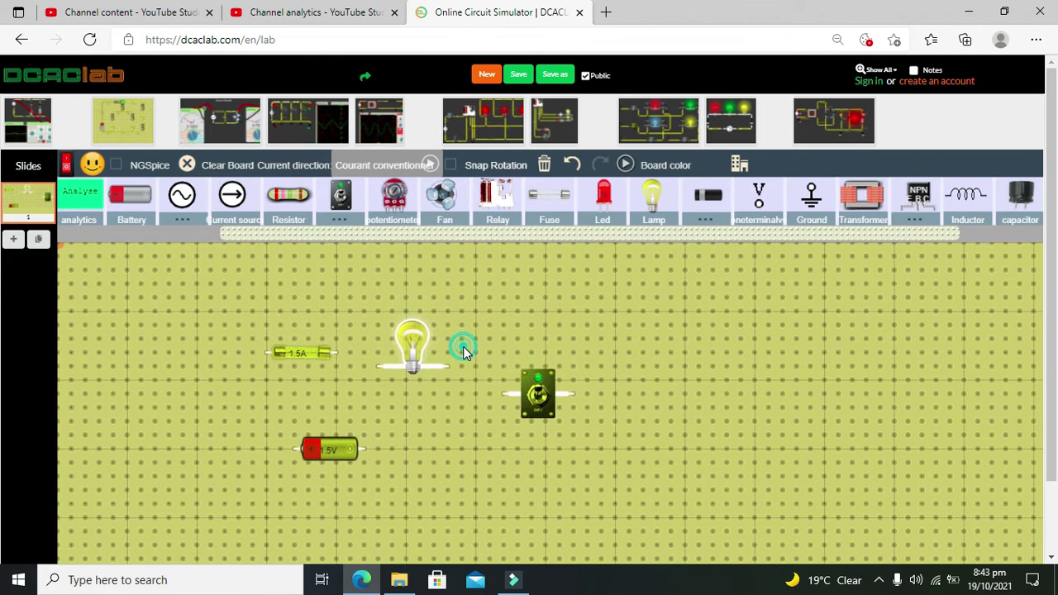
pyautogui.moveTo(414, 336); pyautogui.dragTo(425, 366)
pyautogui.click(358, 283)
pyautogui.moveTo(341, 435); pyautogui.dragTo(341, 504)
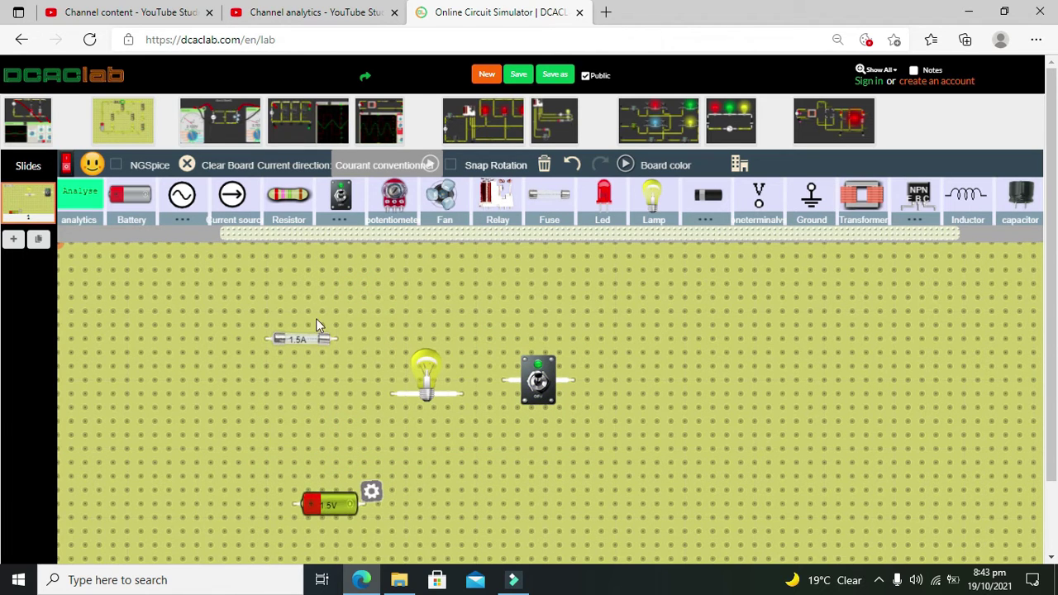
pyautogui.moveTo(323, 341); pyautogui.dragTo(323, 398)
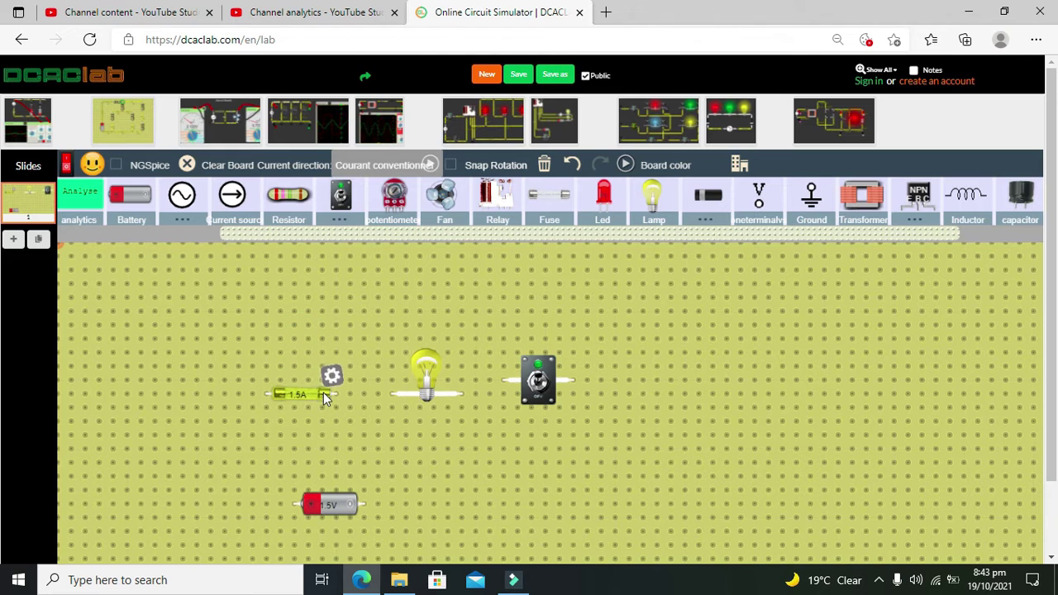
# Wire the fuse to the lamp, leaving the pricing page and closing the fuse properties
pyautogui.click(338, 393)
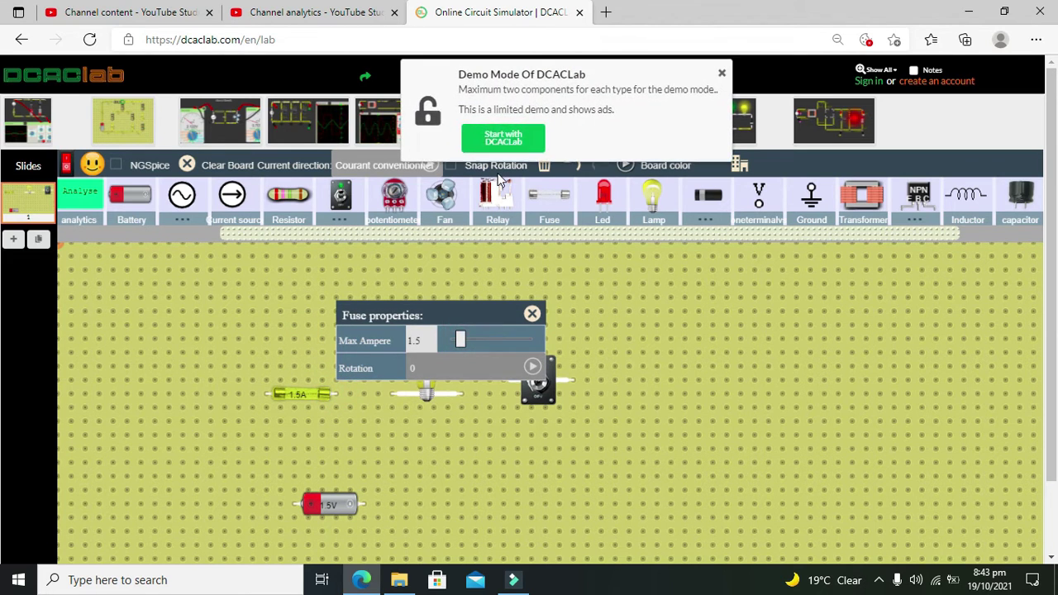
pyautogui.click(503, 138)
pyautogui.click(470, 11)
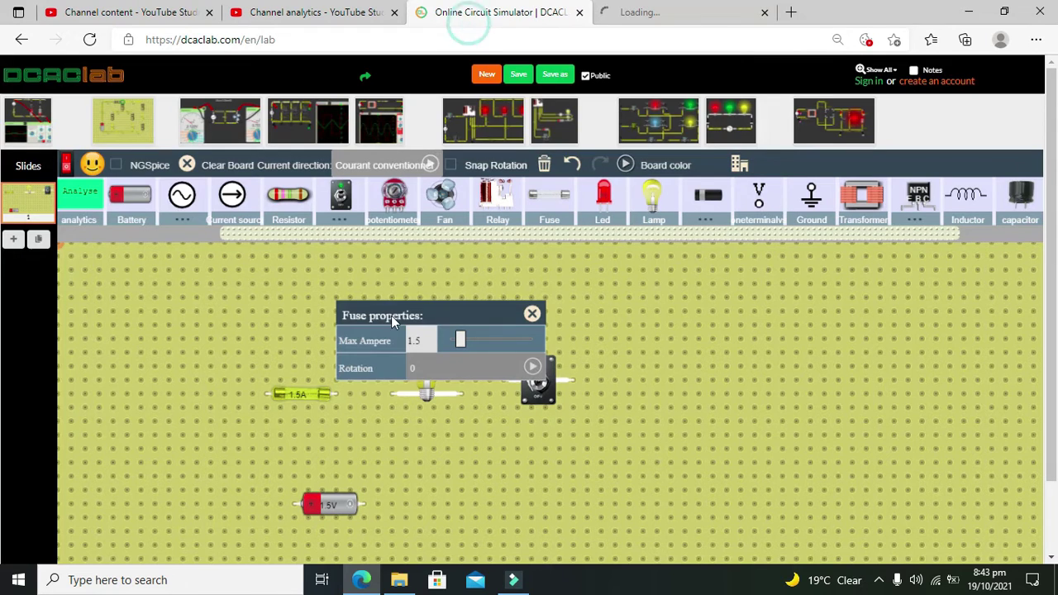
pyautogui.click(392, 262)
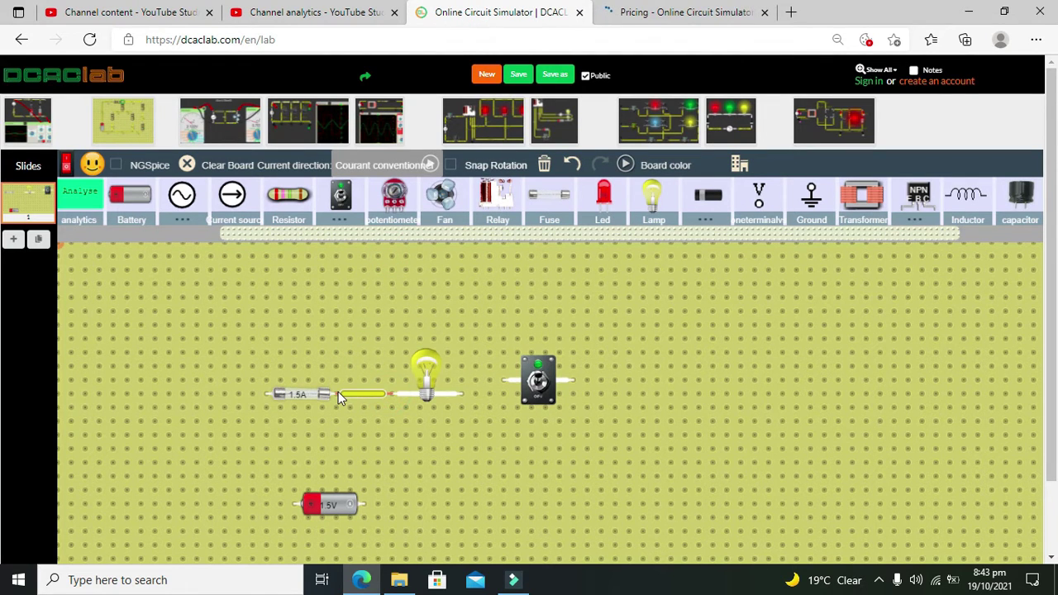
# Complete the series loop by wiring the fuse to the battery, the lamp to the switch, and the switch to the battery
pyautogui.moveTo(266, 395)
pyautogui.mouseDown()
pyautogui.moveTo(267, 503)
pyautogui.moveTo(286, 504)
pyautogui.moveTo(269, 507)
pyautogui.mouseUp()
pyautogui.moveTo(494, 386)
pyautogui.mouseDown()
pyautogui.moveTo(466, 392)
pyautogui.moveTo(508, 383)
pyautogui.mouseUp()
pyautogui.moveTo(572, 388)
pyautogui.mouseDown()
pyautogui.moveTo(576, 503)
pyautogui.moveTo(369, 508)
pyautogui.mouseUp()
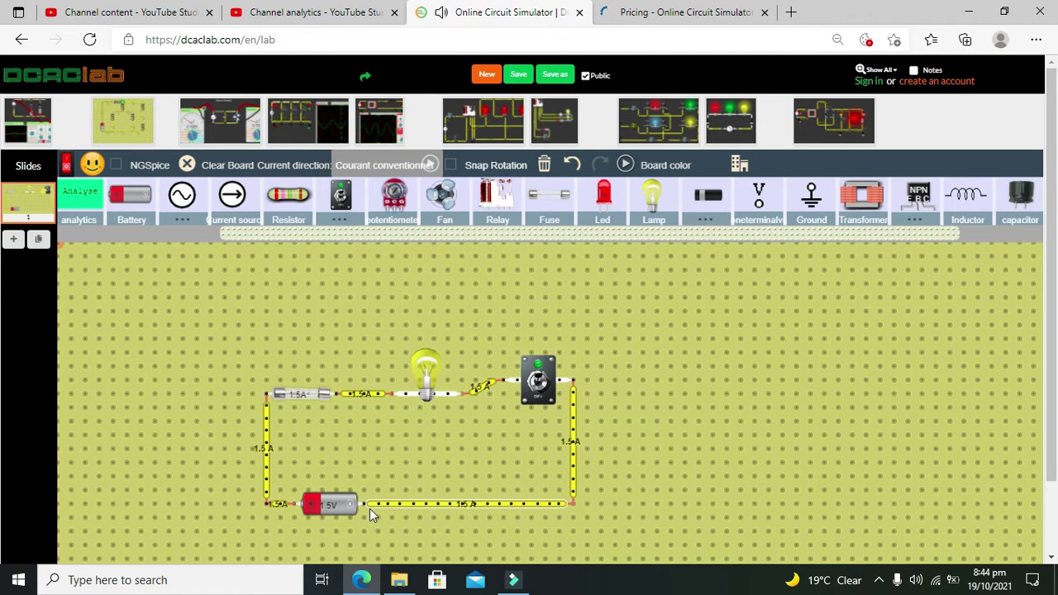
# Toggle the switch several times to test the lamp, ending with the circuit switched off
pyautogui.click(539, 382)
pyautogui.click(539, 383)
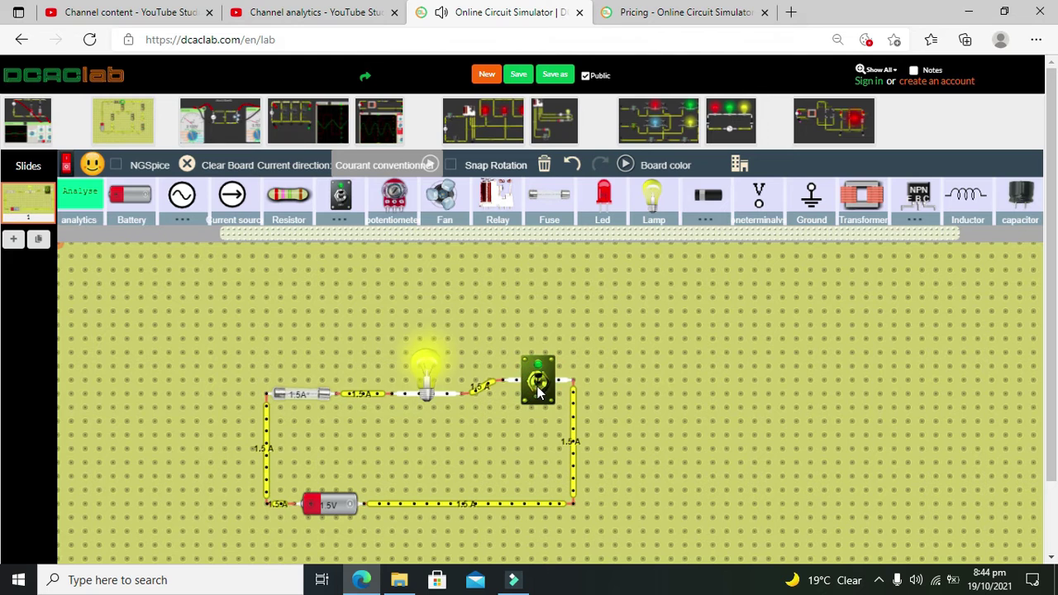
pyautogui.click(538, 383)
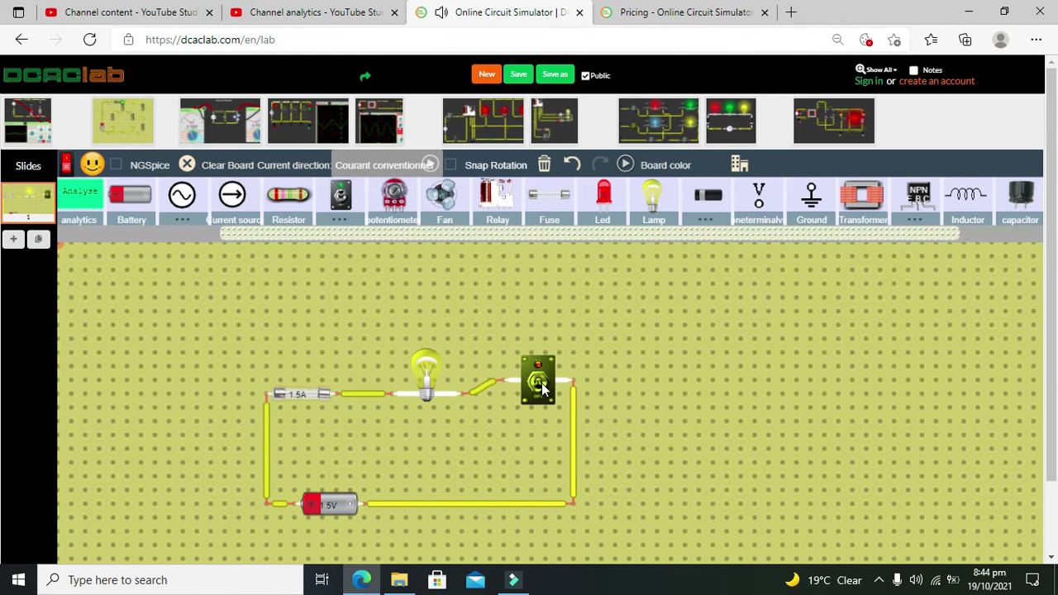
pyautogui.click(539, 383)
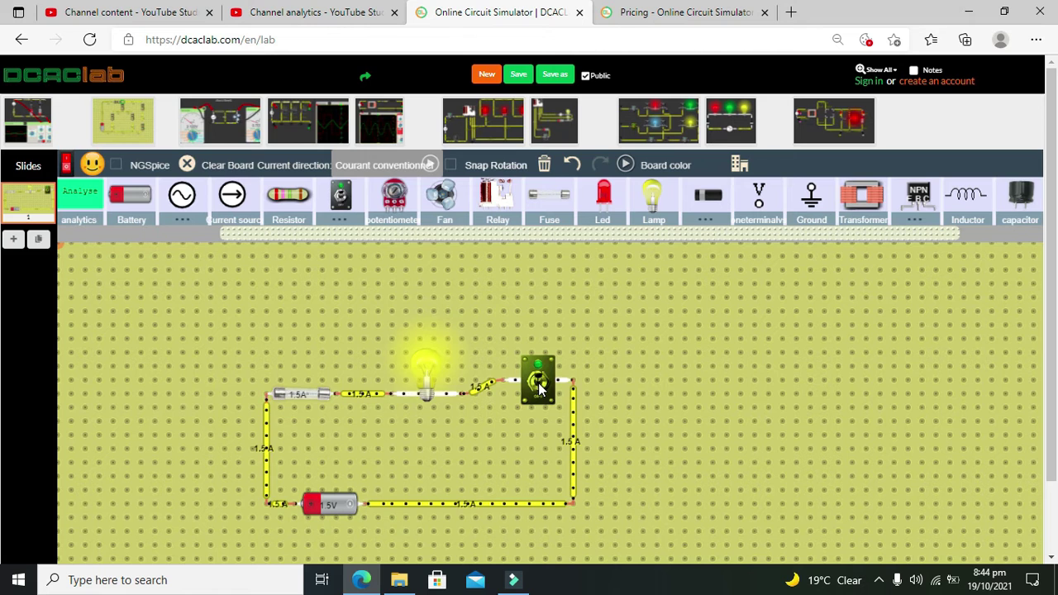
pyautogui.click(538, 384)
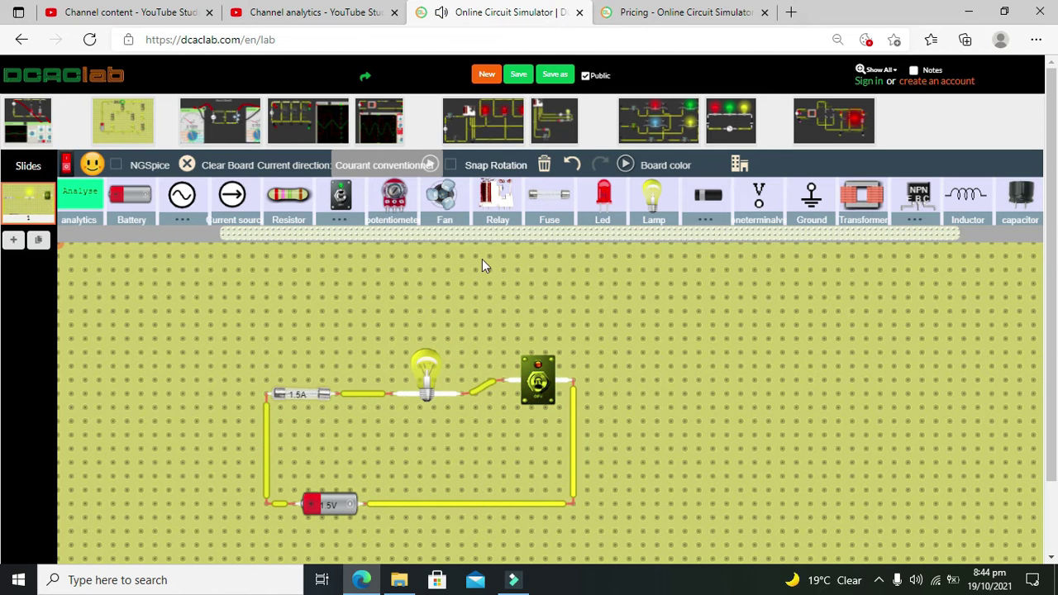
# Add a second lamp above the first, wire it in parallel, and operate the switch to test the fuse
pyautogui.moveTo(659, 195); pyautogui.dragTo(392, 393)
pyautogui.moveTo(462, 316); pyautogui.dragTo(464, 393)
pyautogui.click(464, 393)
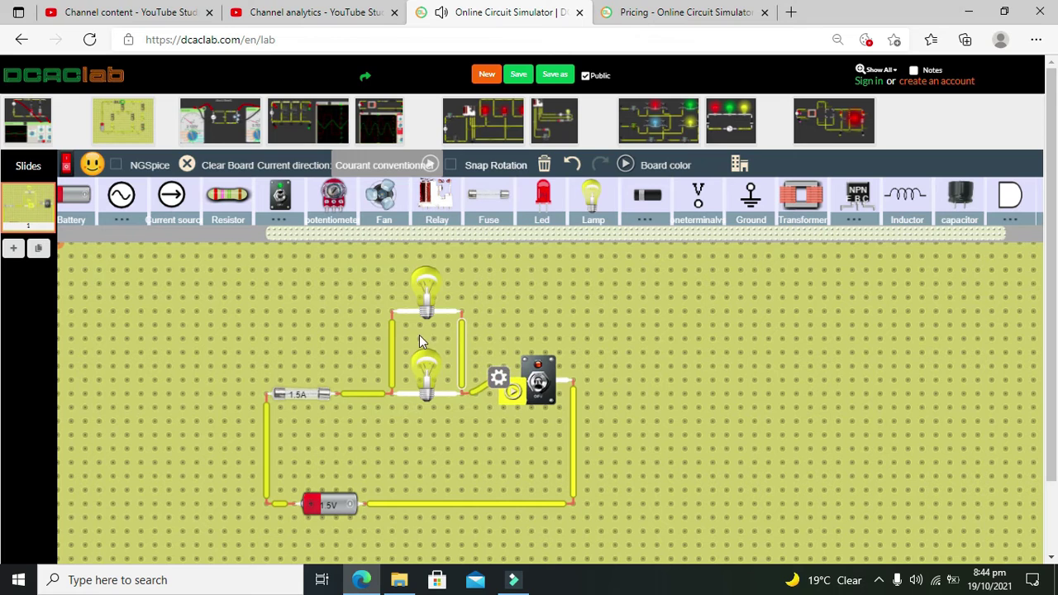
pyautogui.click(538, 386)
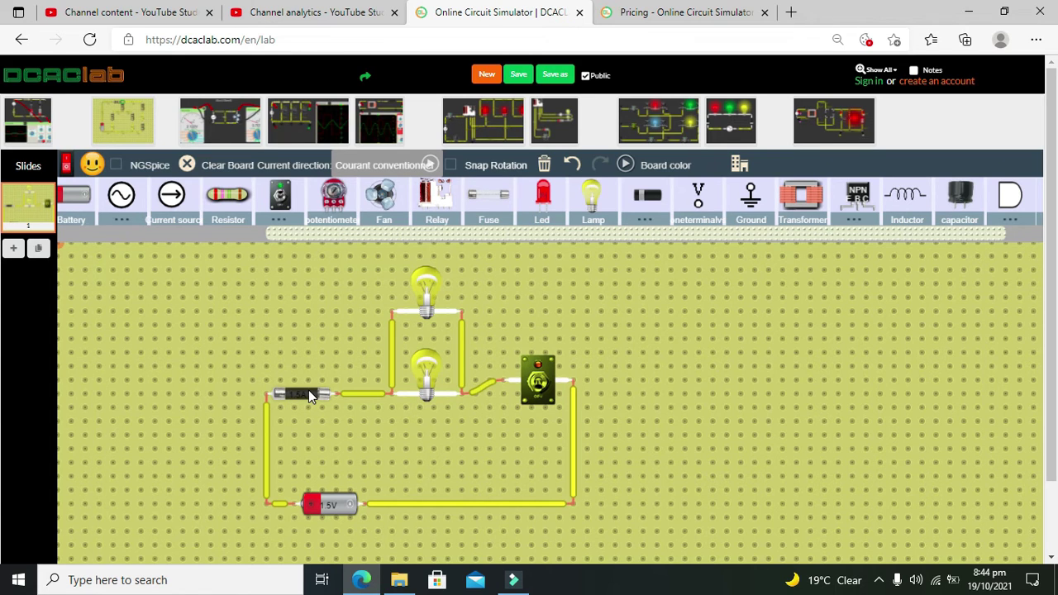
# Move the fuse out of the loop and bridge its gap with a wire
pyautogui.click(309, 392)
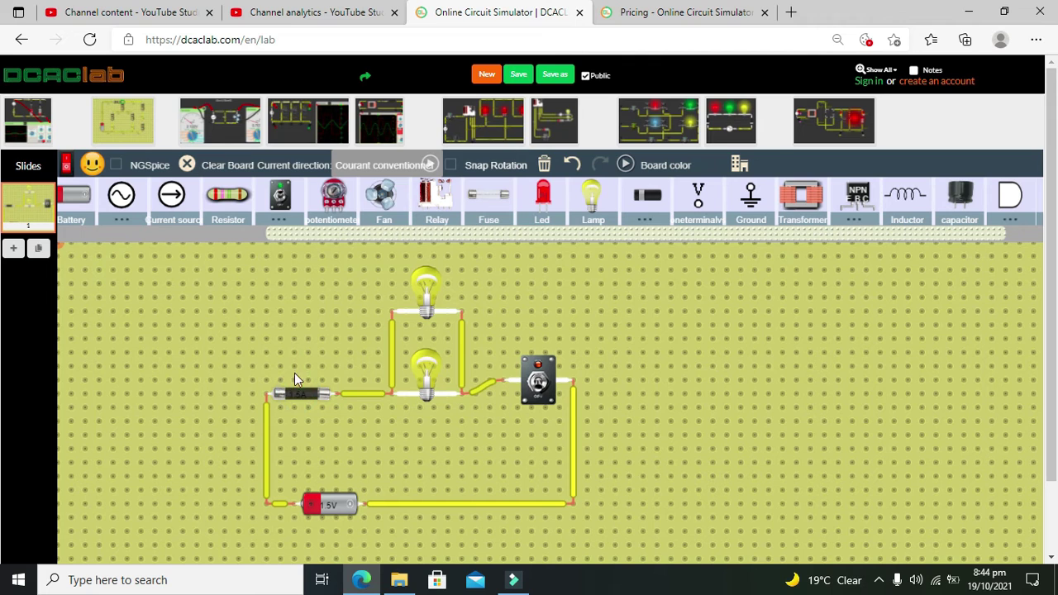
pyautogui.moveTo(288, 394); pyautogui.dragTo(281, 342)
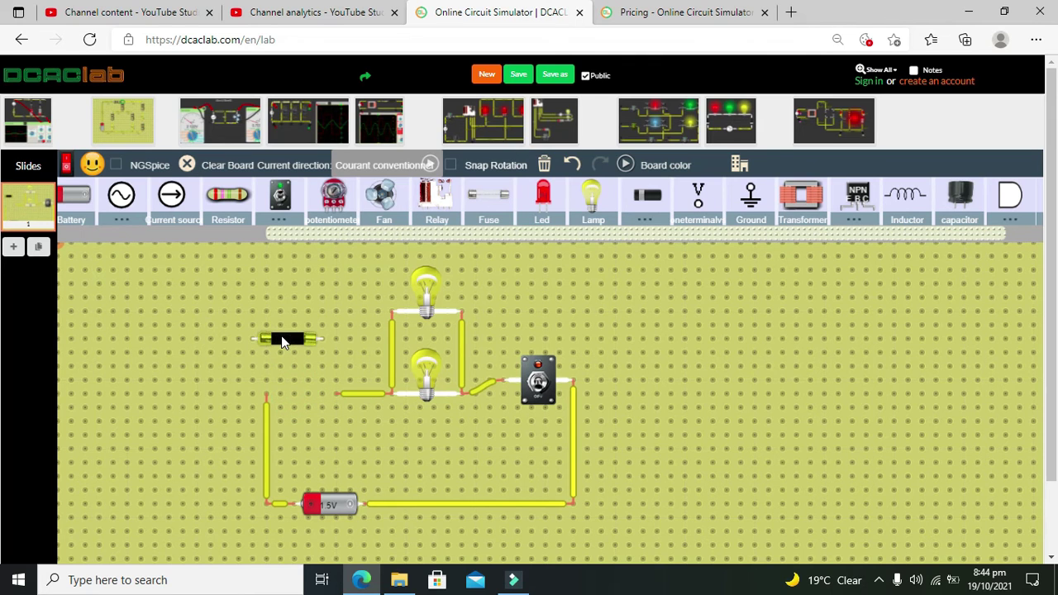
pyautogui.click(302, 353)
pyautogui.moveTo(335, 394); pyautogui.dragTo(267, 395)
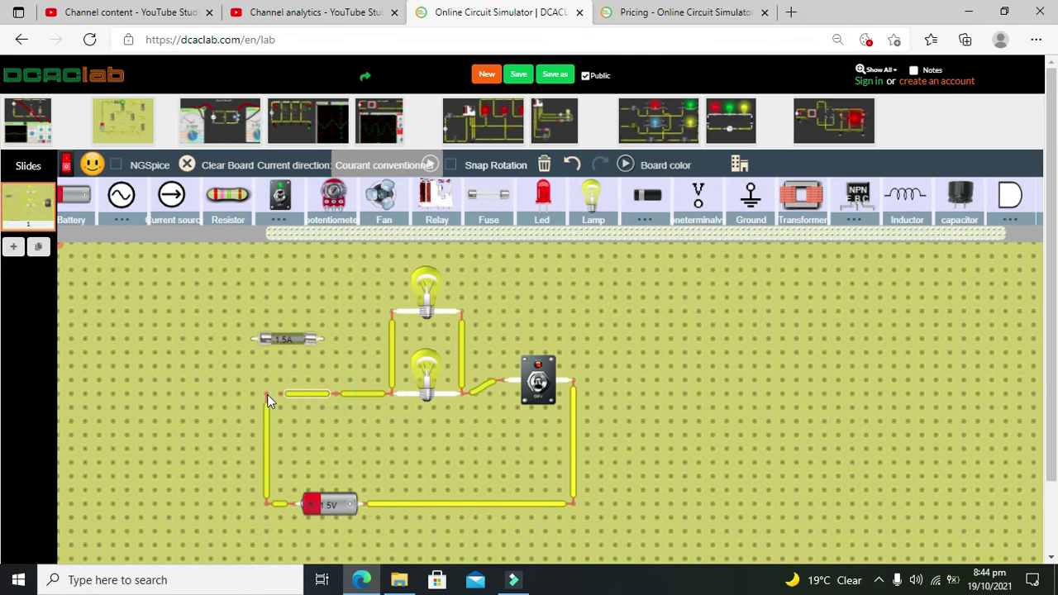
# Switch the bridged circuit on and off, then place the disconnected fuse just above the bridging wire
pyautogui.click(538, 382)
pyautogui.click(538, 382)
pyautogui.click(279, 342)
pyautogui.moveTo(279, 347); pyautogui.dragTo(291, 368)
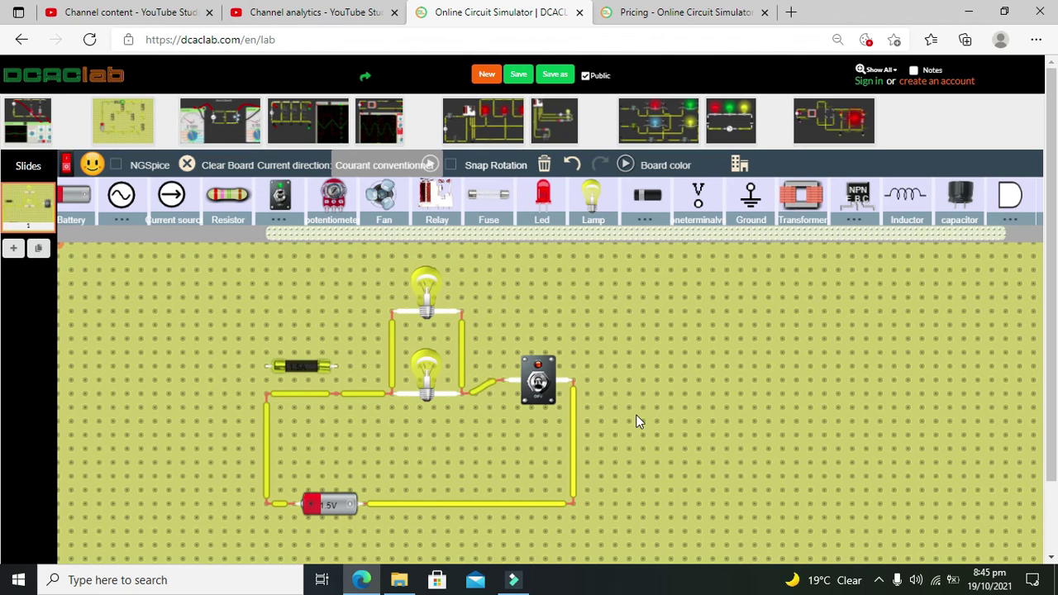
pyautogui.click(879, 579)
pyautogui.rightClick(879, 549)
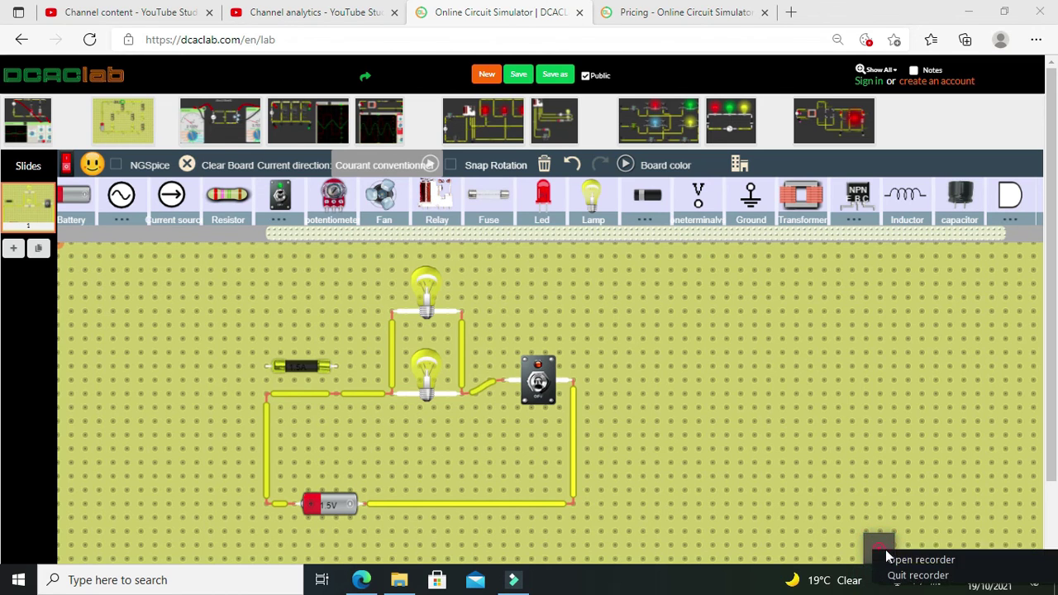